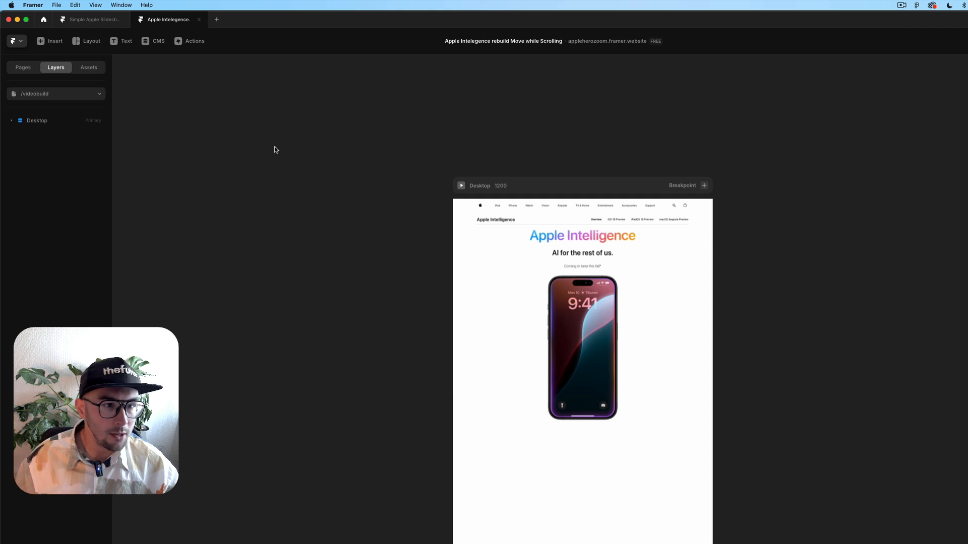
# Switch to the Frame tool (F) to draw a new frame on the page.
pyautogui.press('f')
pyautogui.scroll(-3, 504, 398)
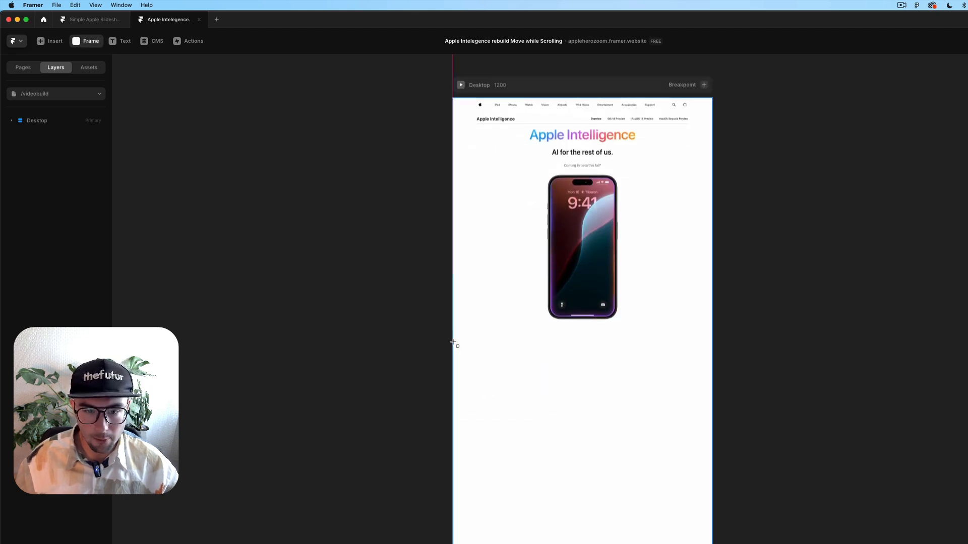
# Draw an empty frame beneath the iPhone hero on the Desktop page.
pyautogui.moveTo(454, 342); pyautogui.dragTo(716, 499)
pyautogui.click(85, 42)
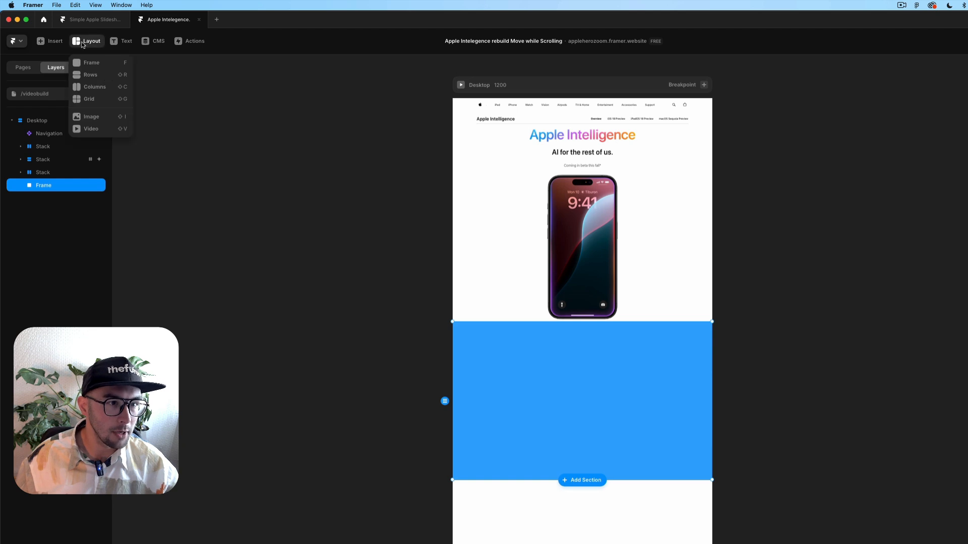
pyautogui.click(83, 62)
pyautogui.press('Escape')
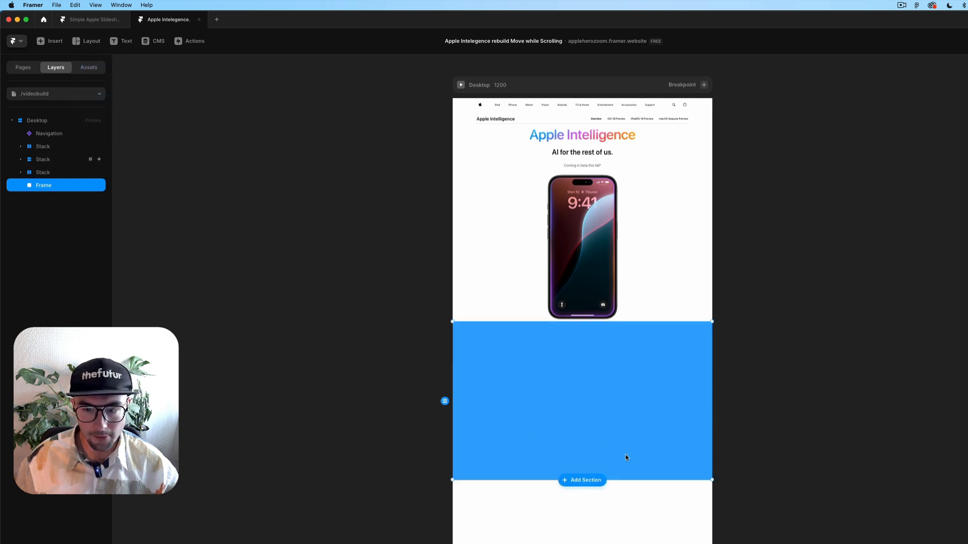
pyautogui.click(629, 456)
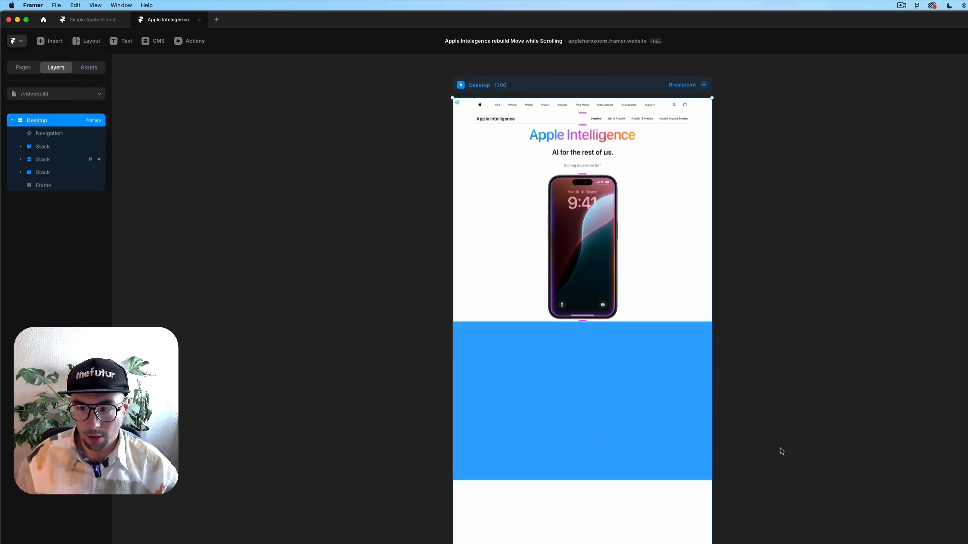
# Make the new frame a scroll section.
pyautogui.click(560, 359)
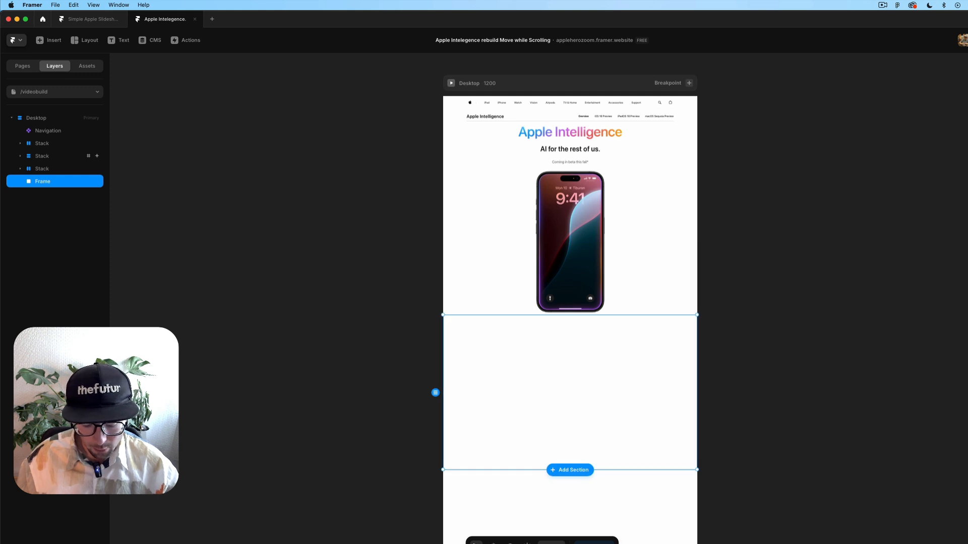
pyautogui.press('Return')
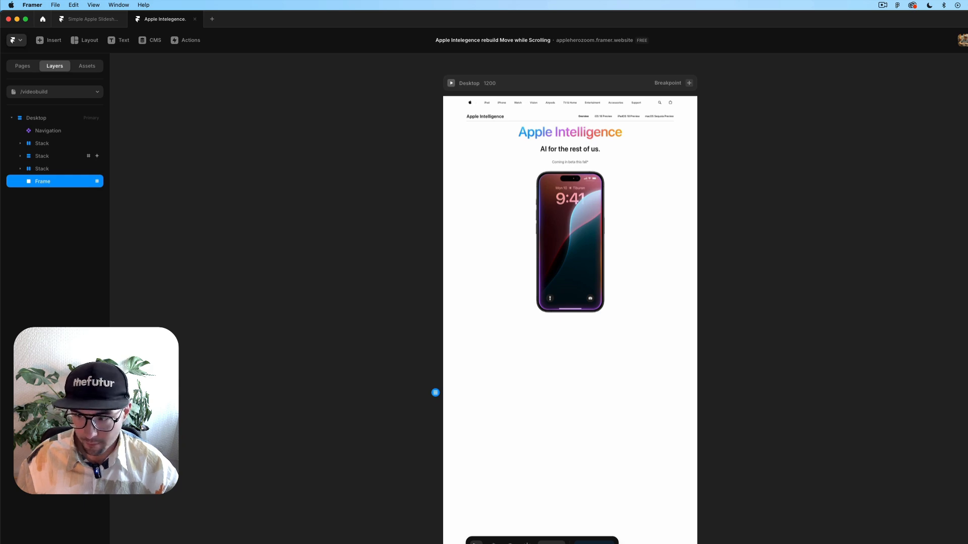
pyautogui.scroll(2, 818, 402)
pyautogui.hscroll(-3, 819, 402)
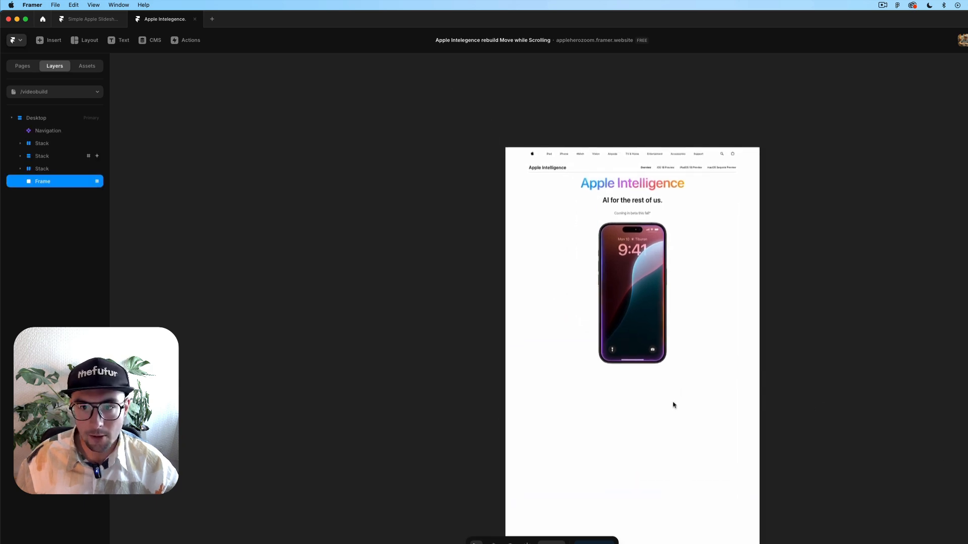
# Add a Scroll Transform effect triggered by Section in View to the iPhone's parent frame.
pyautogui.click(568, 139)
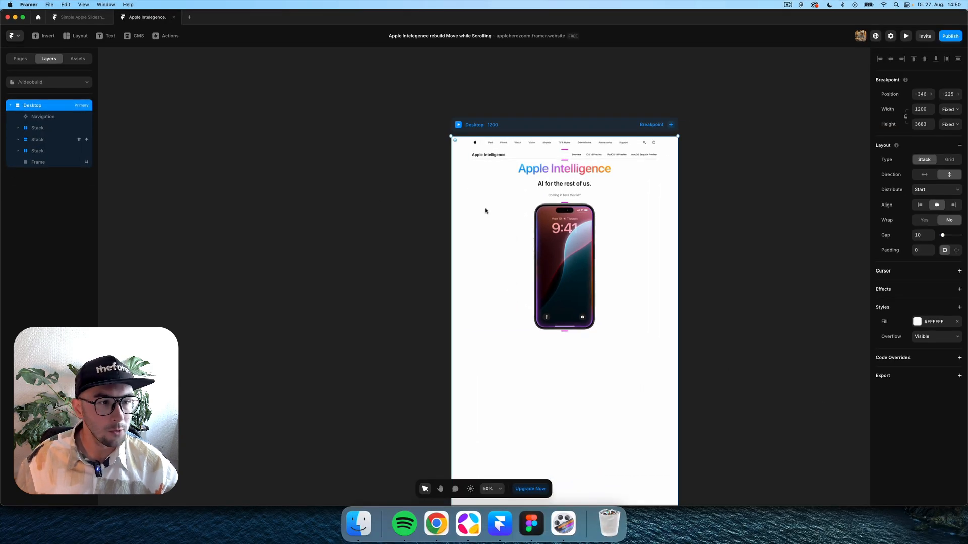
pyautogui.click(587, 214)
pyautogui.click(41, 163)
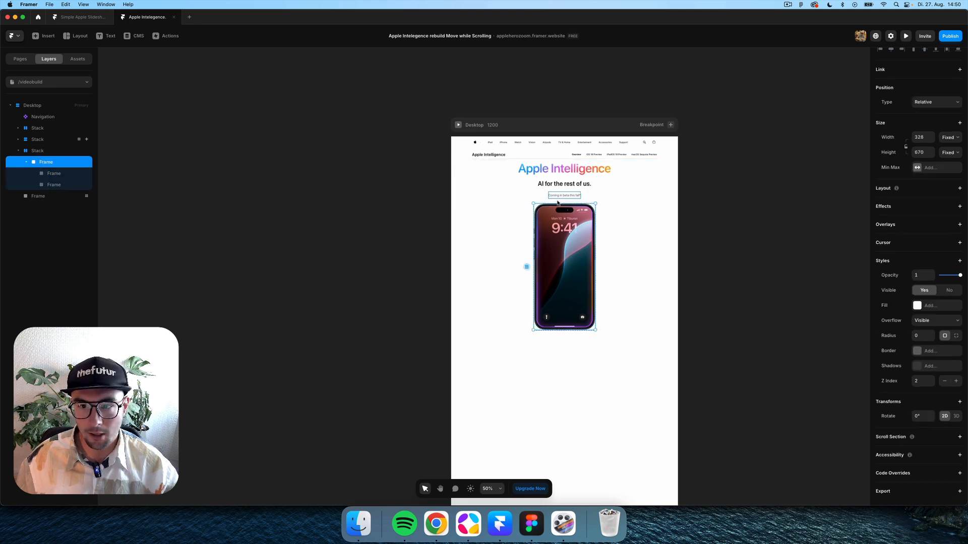
pyautogui.click(910, 206)
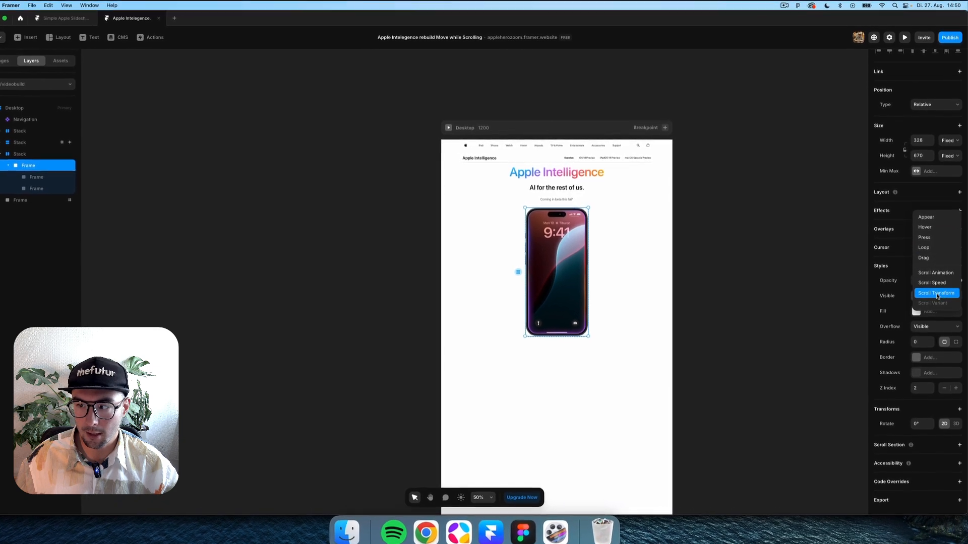
pyautogui.click(531, 252)
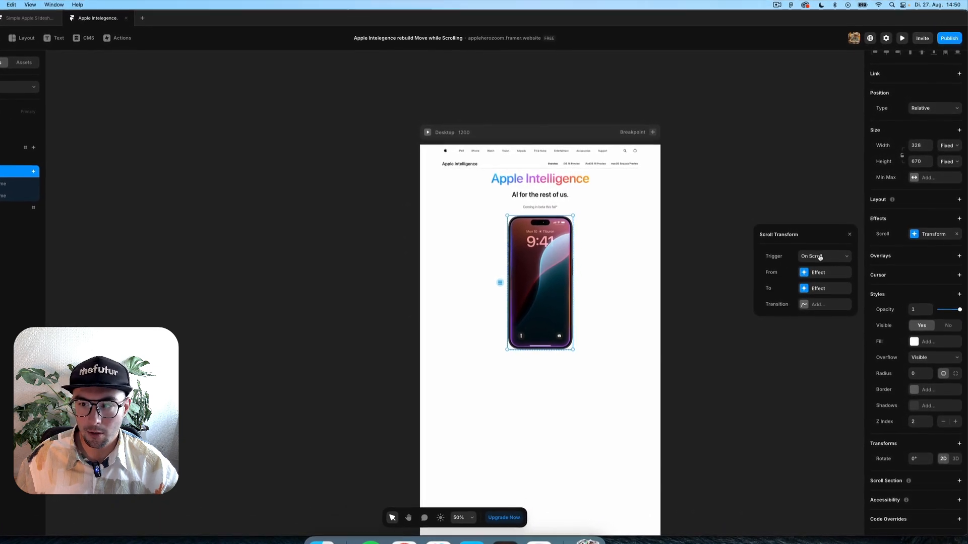
pyautogui.click(811, 254)
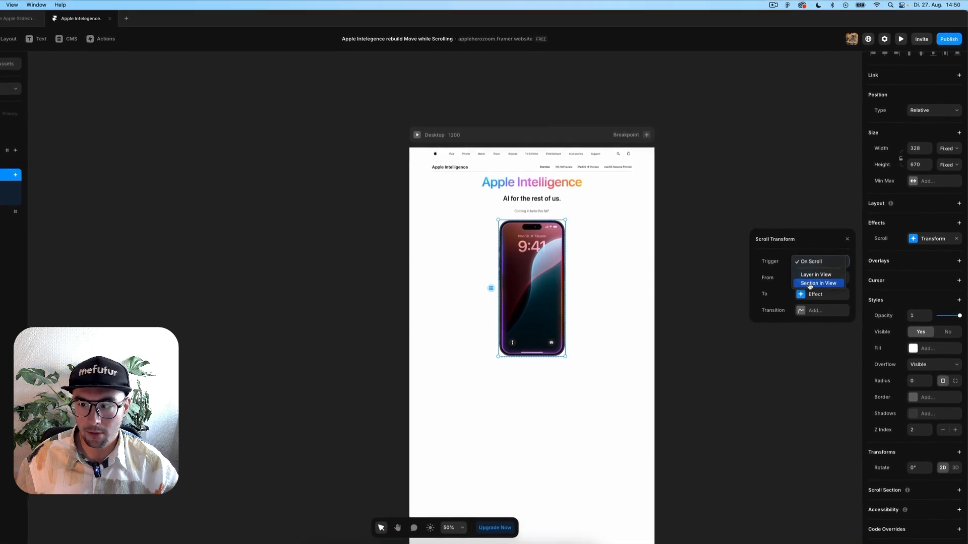
pyautogui.click(817, 281)
pyautogui.scroll(-2, 609, 379)
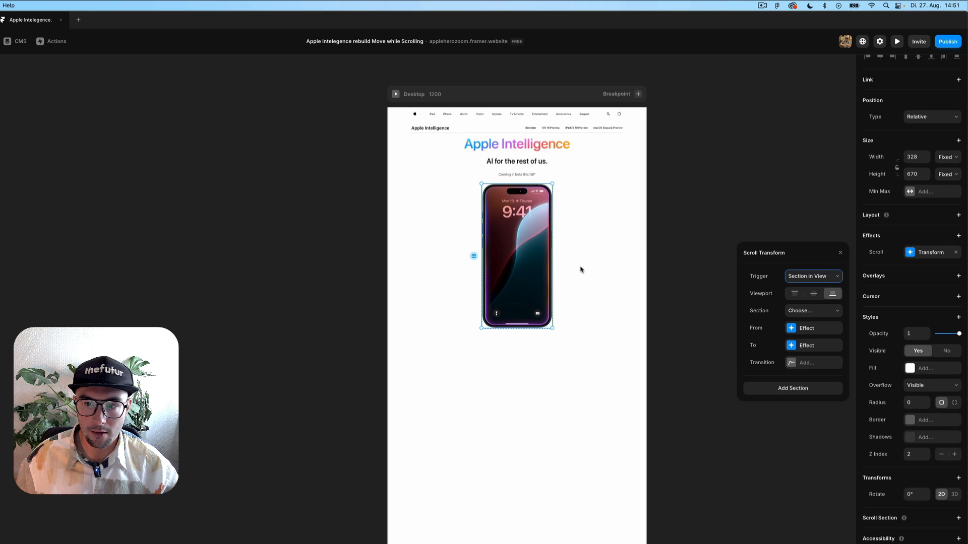
# Link the scroll transform to the #scrollspace section.
pyautogui.click(800, 316)
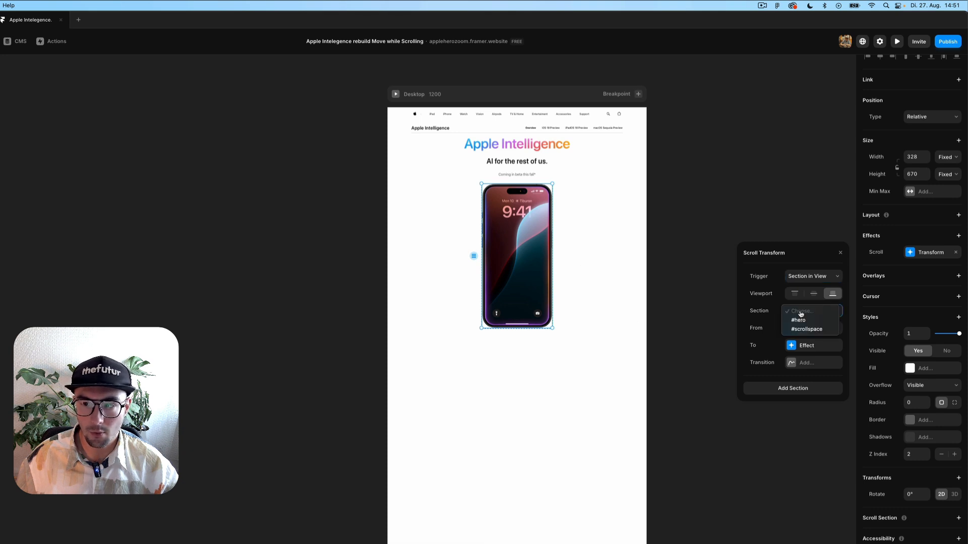
pyautogui.click(808, 330)
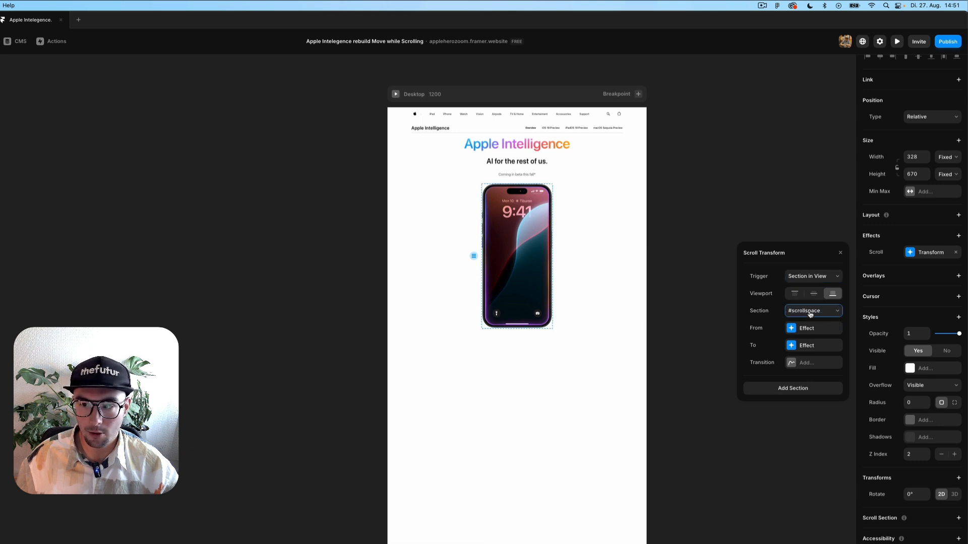
pyautogui.click(799, 314)
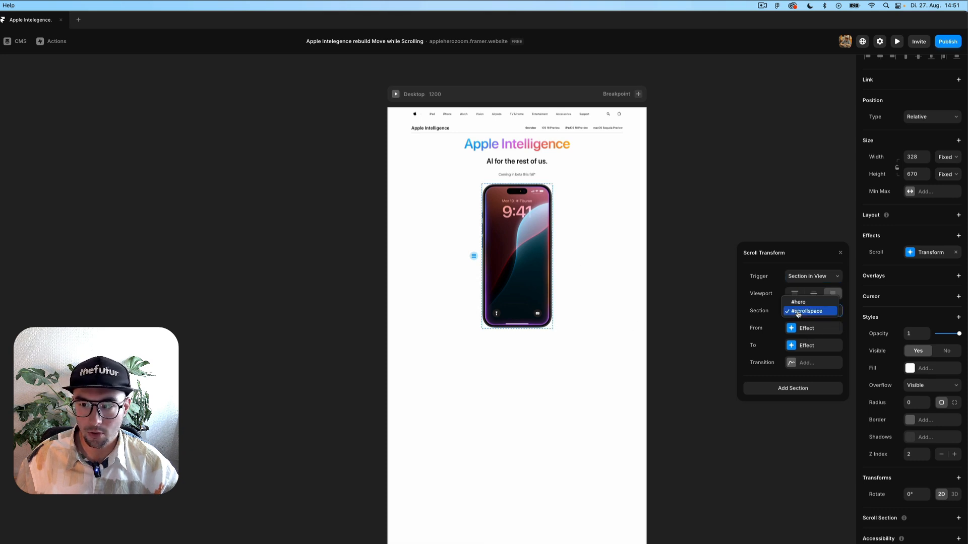
pyautogui.click(825, 314)
# Set the effect's From state to opacity 1 and scale 1.
pyautogui.click(810, 330)
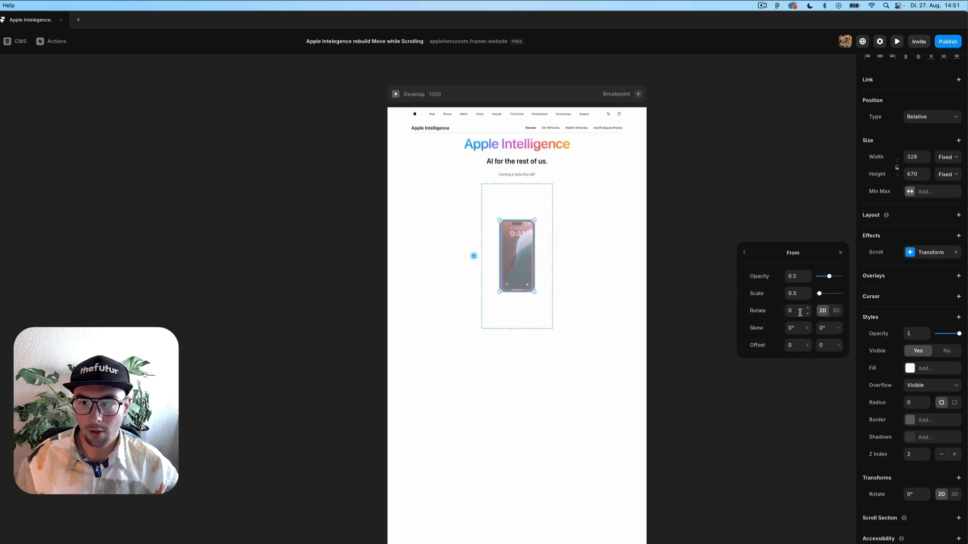
pyautogui.click(801, 276)
pyautogui.write('1')
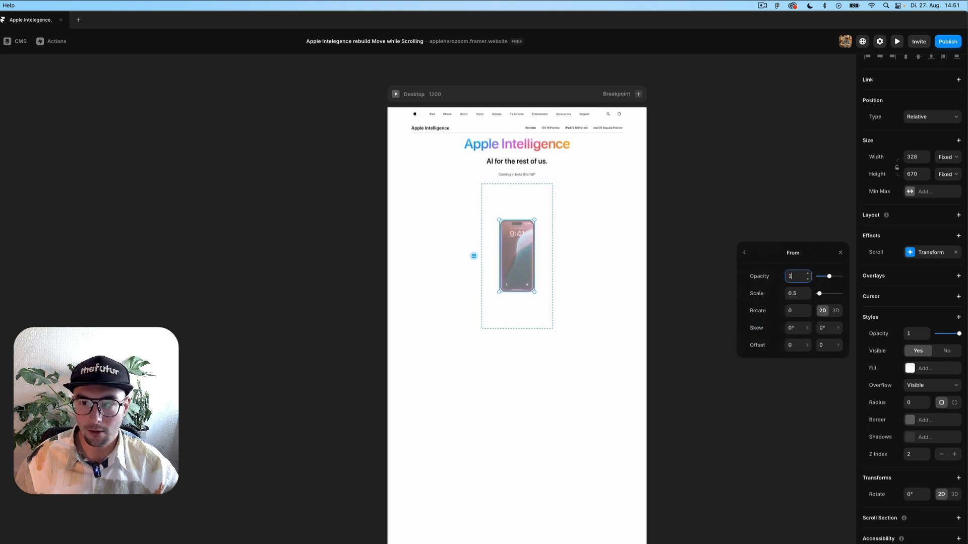
pyautogui.press('Return')
pyautogui.click(801, 293)
pyautogui.write('1')
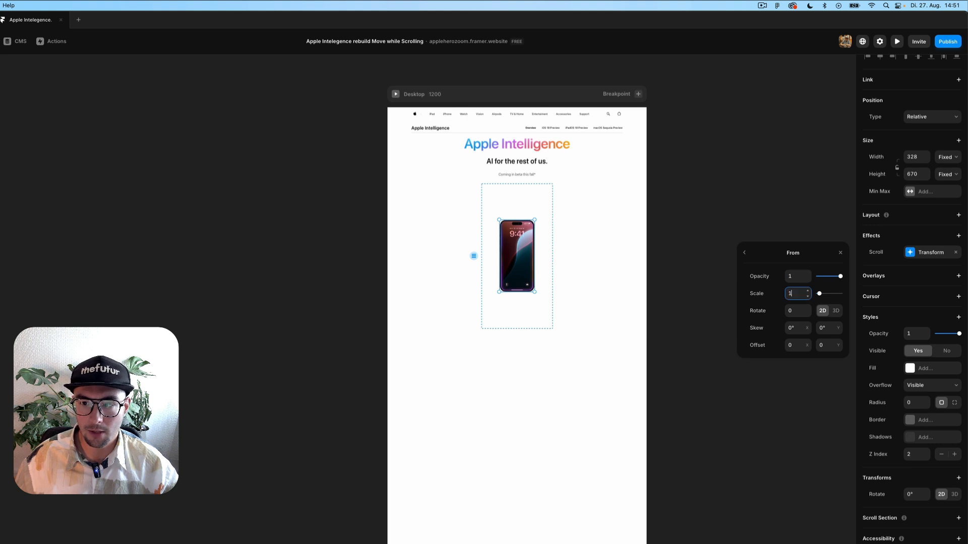
pyautogui.press('Return')
pyautogui.scroll(5, 553, 225)
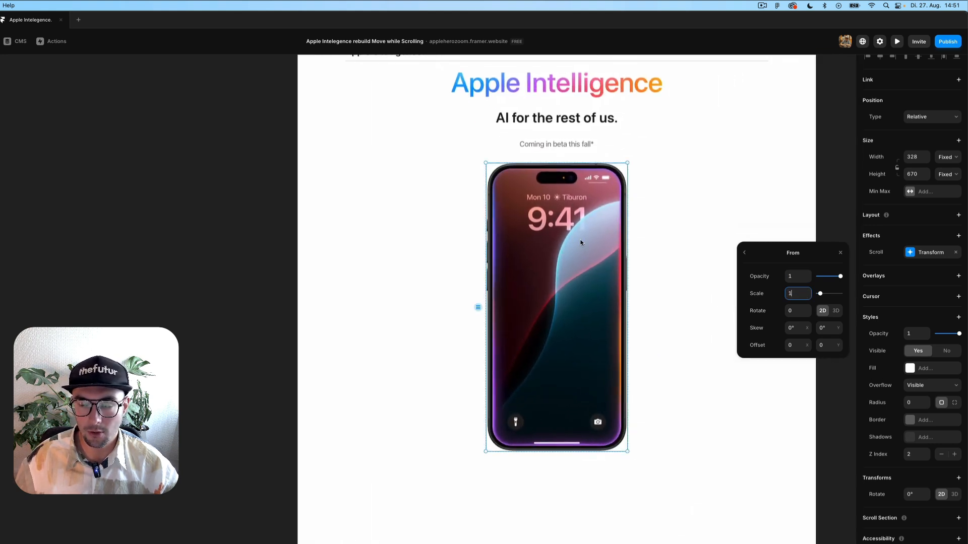
pyautogui.click(744, 253)
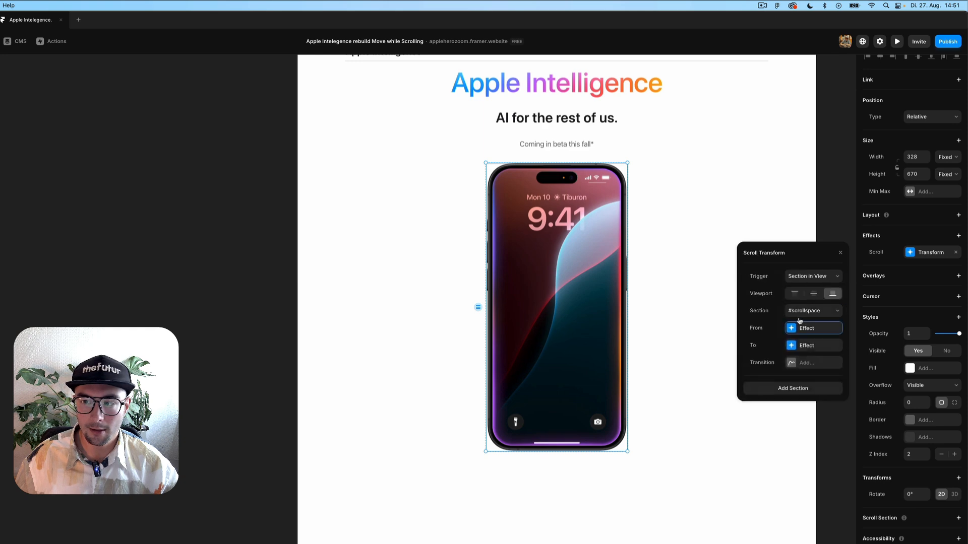
# Set the To state to opacity 0, scale 0.6 and Y offset 200.
pyautogui.click(807, 346)
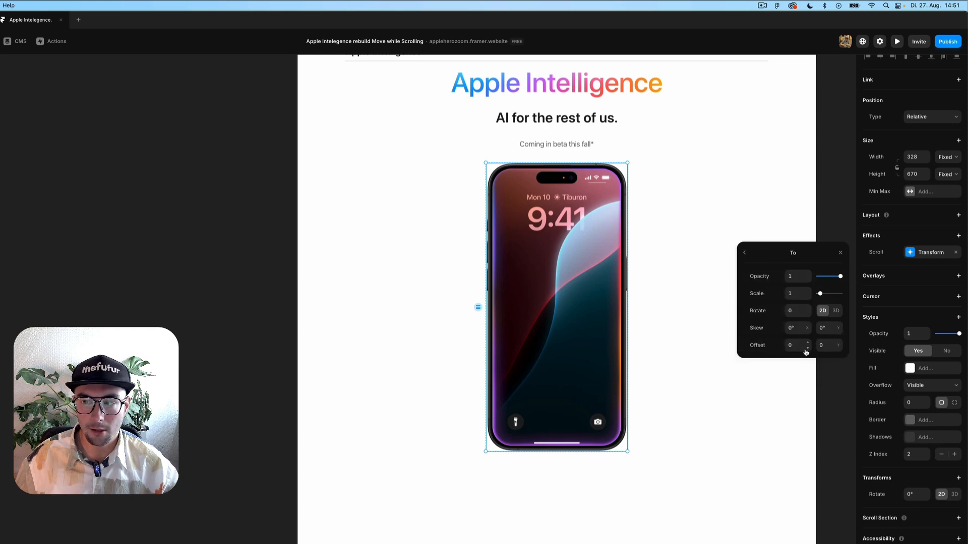
pyautogui.click(791, 276)
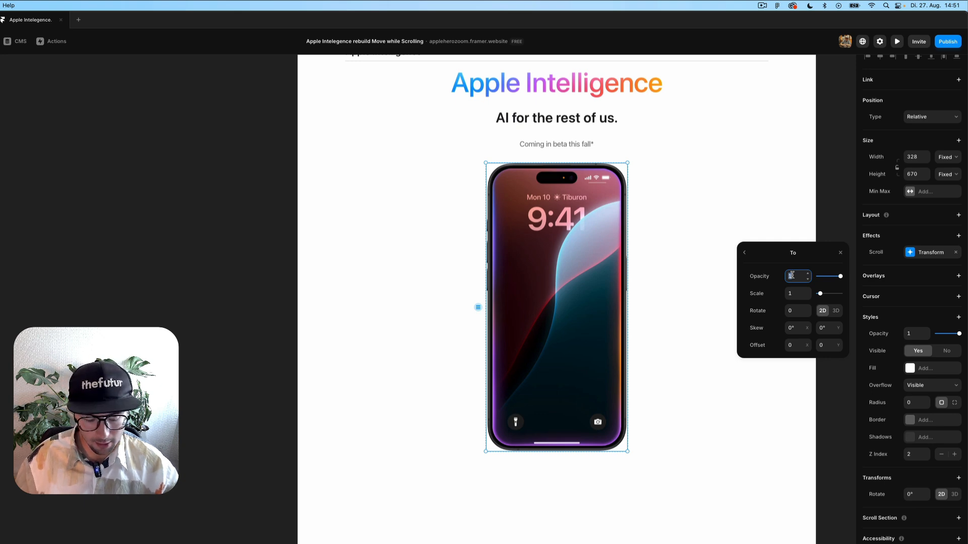
pyautogui.write('0')
pyautogui.press('Return')
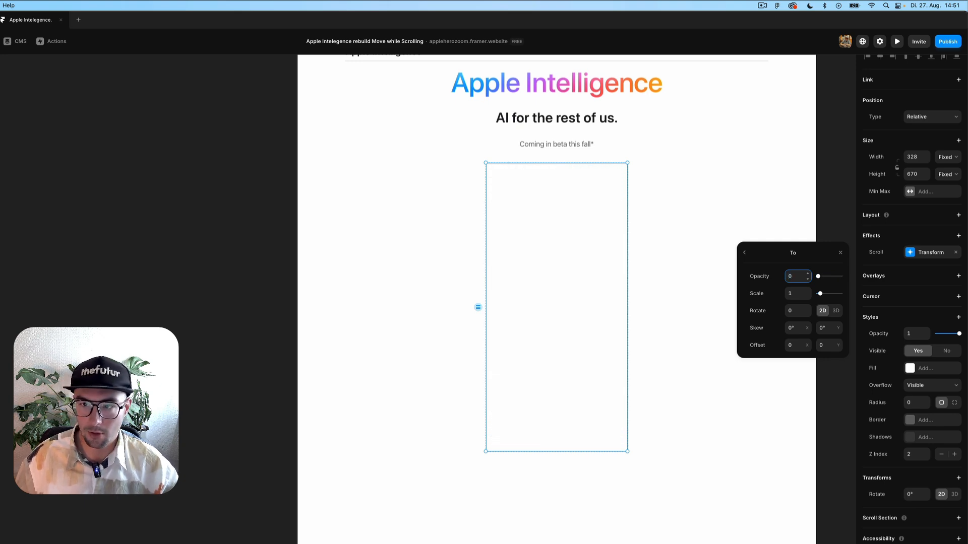
pyautogui.click(790, 295)
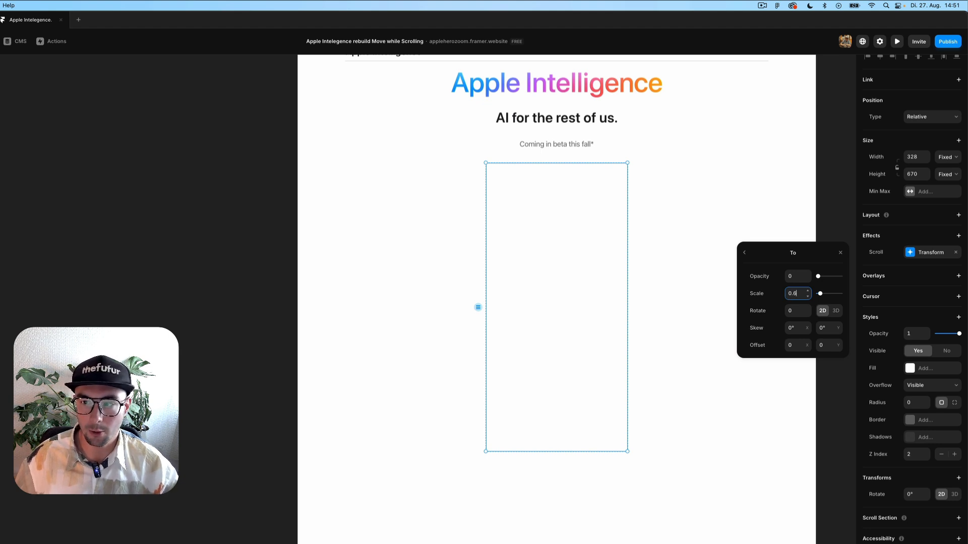
pyautogui.press('Return')
pyautogui.click(827, 346)
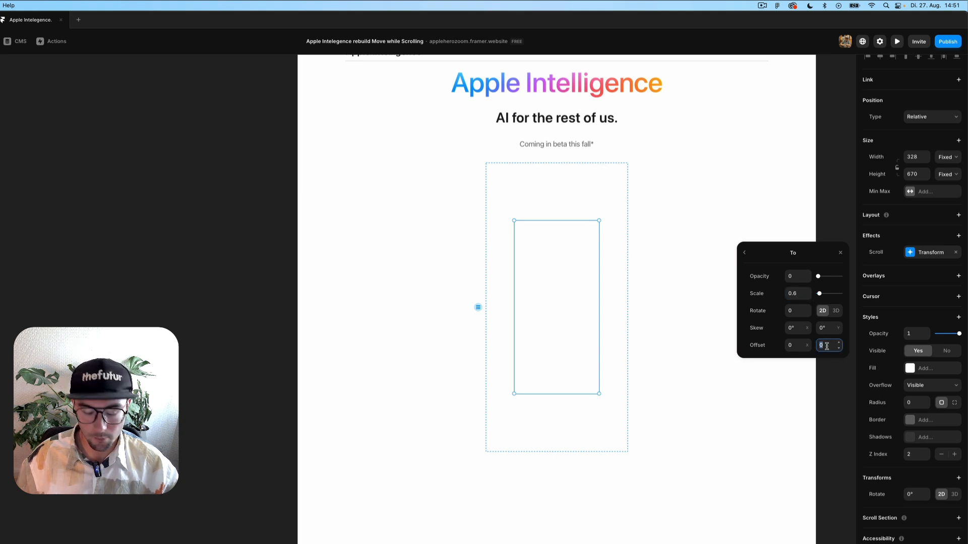
pyautogui.write('200')
pyautogui.press('Return')
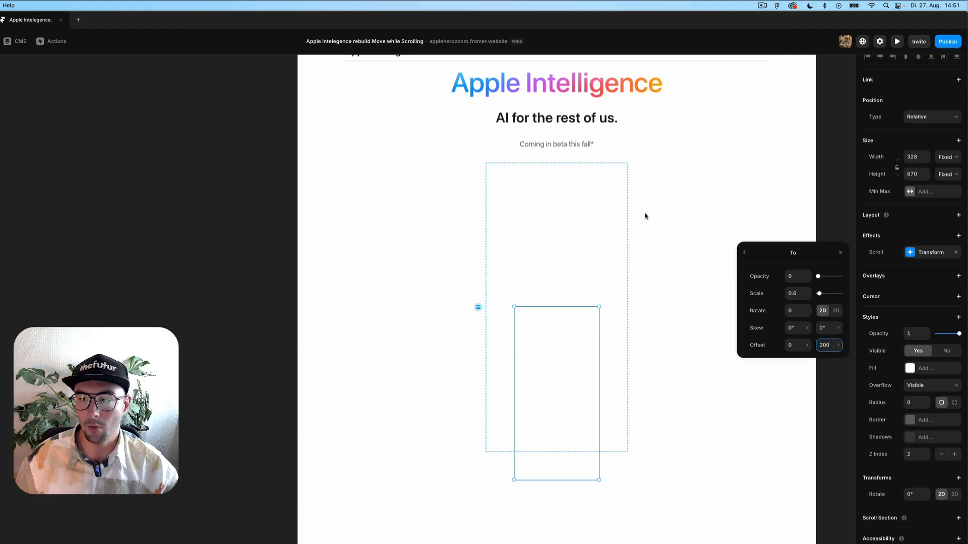
pyautogui.click(744, 252)
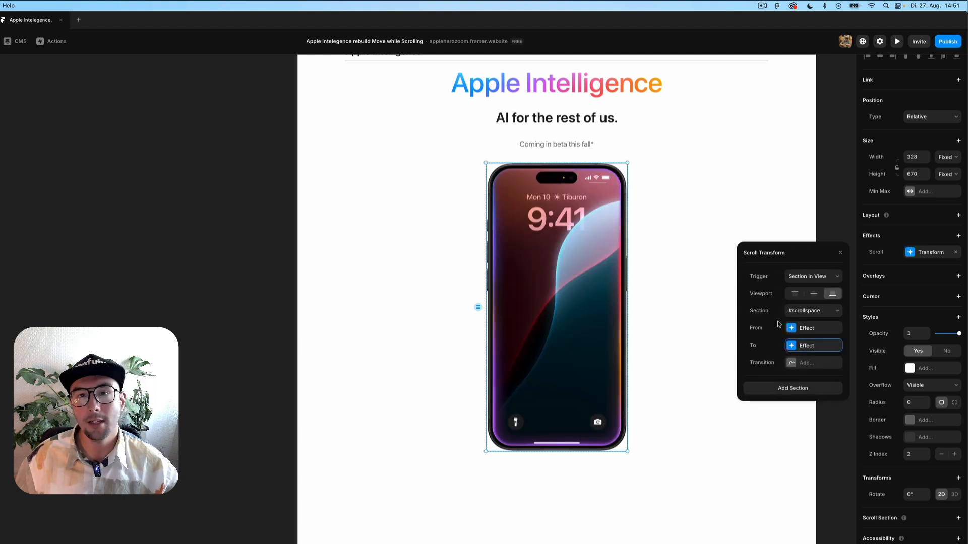
# Give the scroll effect a Spring transition with stiffness 145.
pyautogui.click(797, 364)
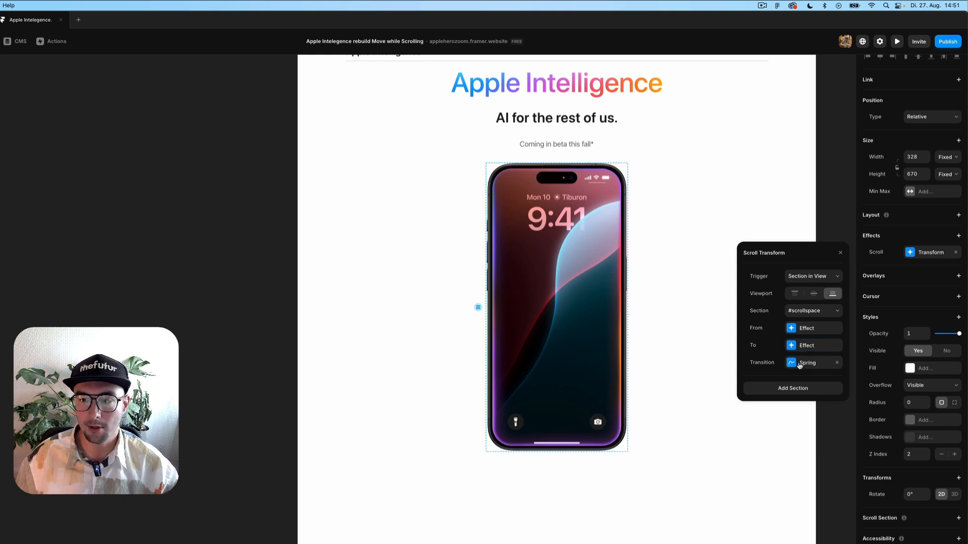
pyautogui.click(799, 364)
pyautogui.click(796, 332)
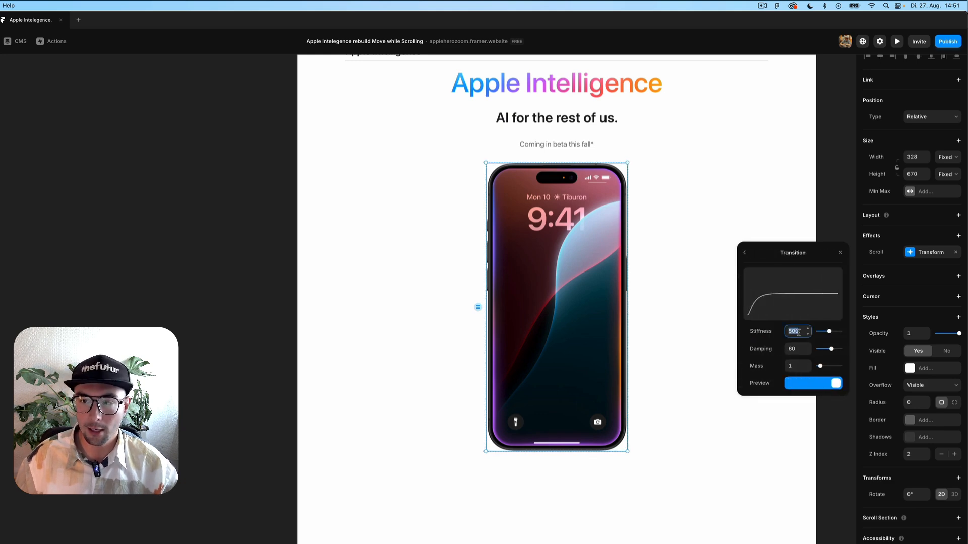
pyautogui.write('145')
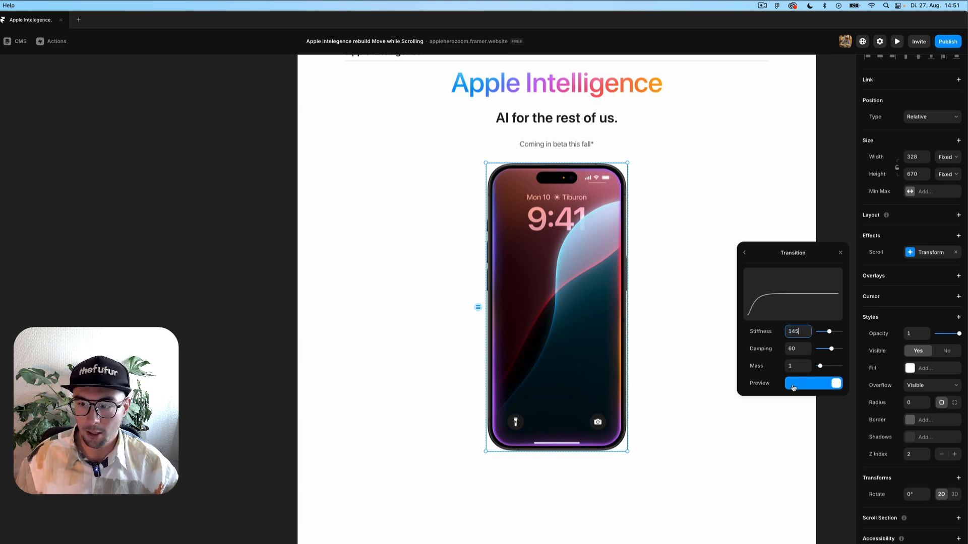
pyautogui.click(827, 383)
pyautogui.click(788, 384)
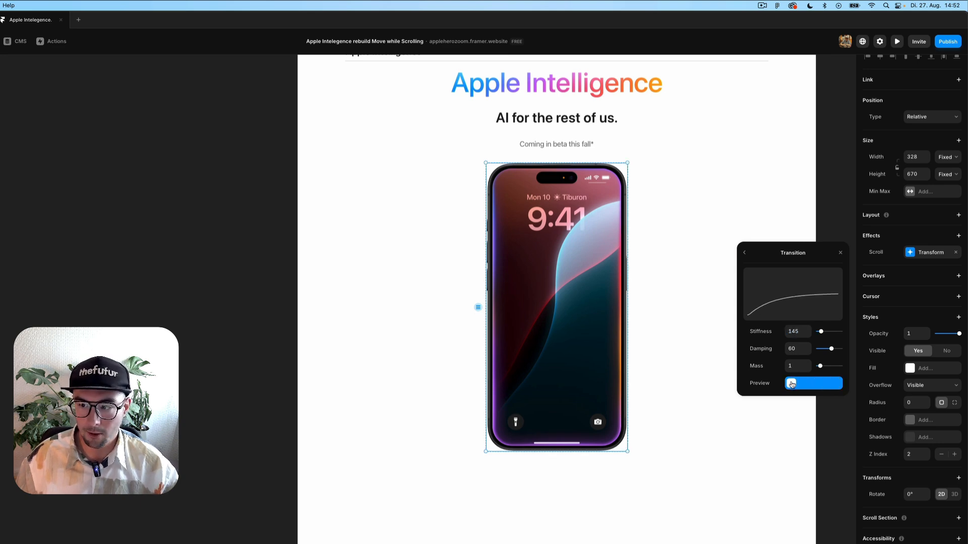
# Set spring damping to 45, close the Scroll Transform settings and zoom to 50%.
pyautogui.click(796, 348)
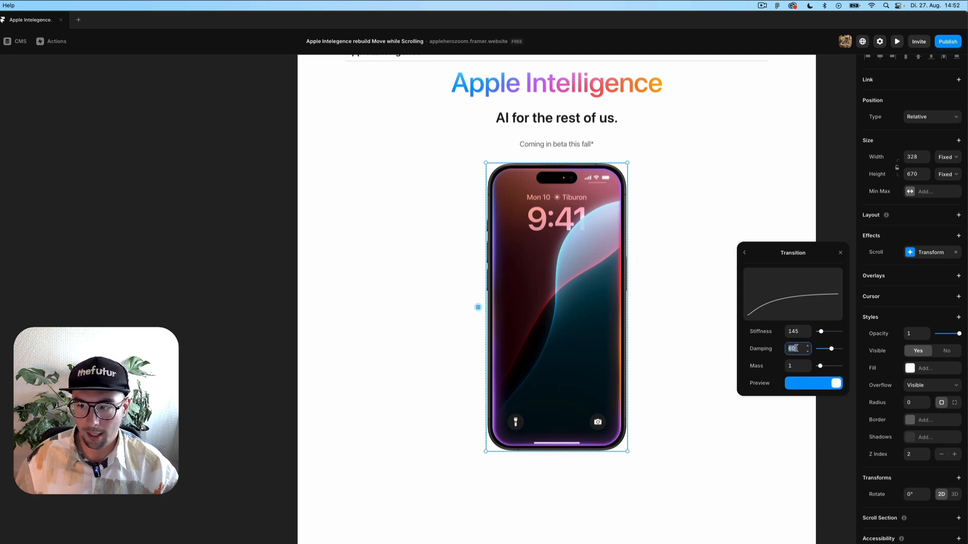
pyautogui.write('45')
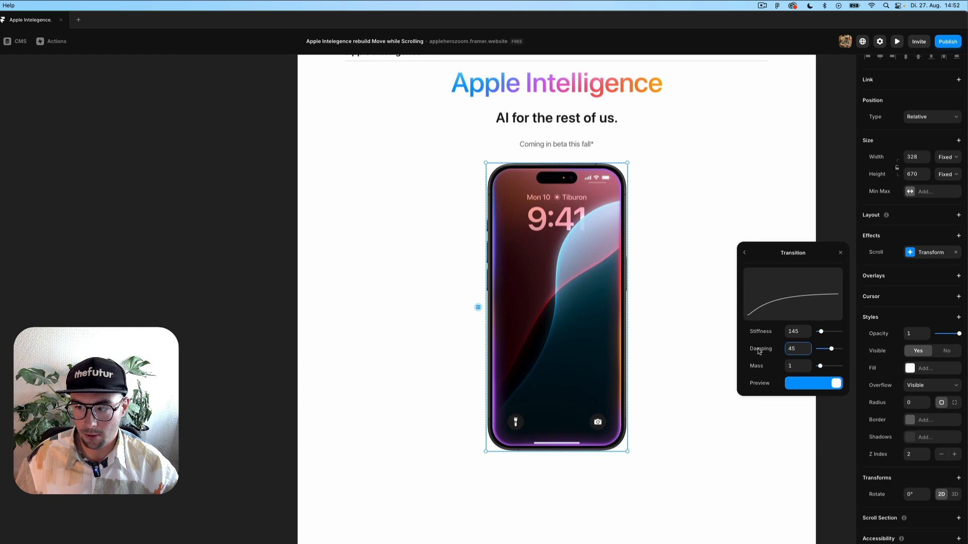
pyautogui.press('Return')
pyautogui.click(790, 386)
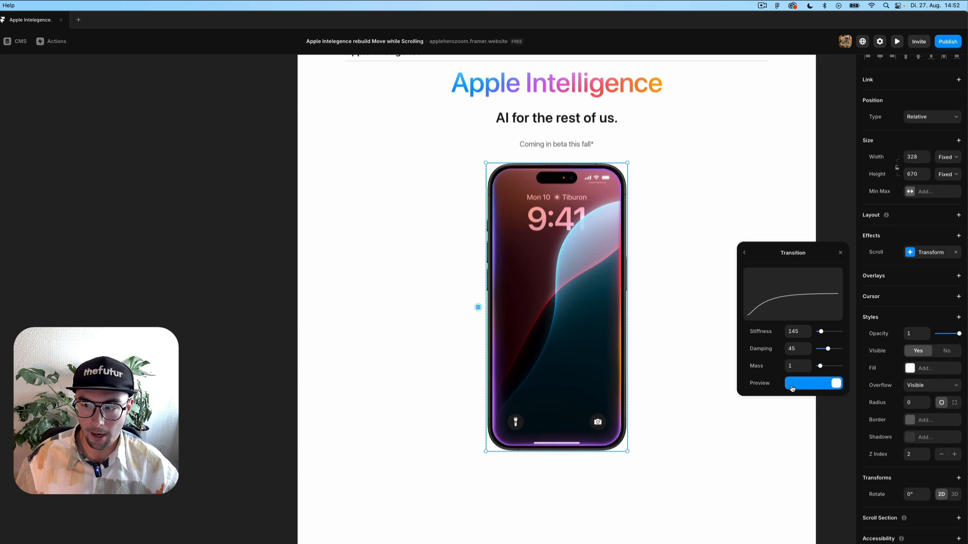
pyautogui.click(745, 254)
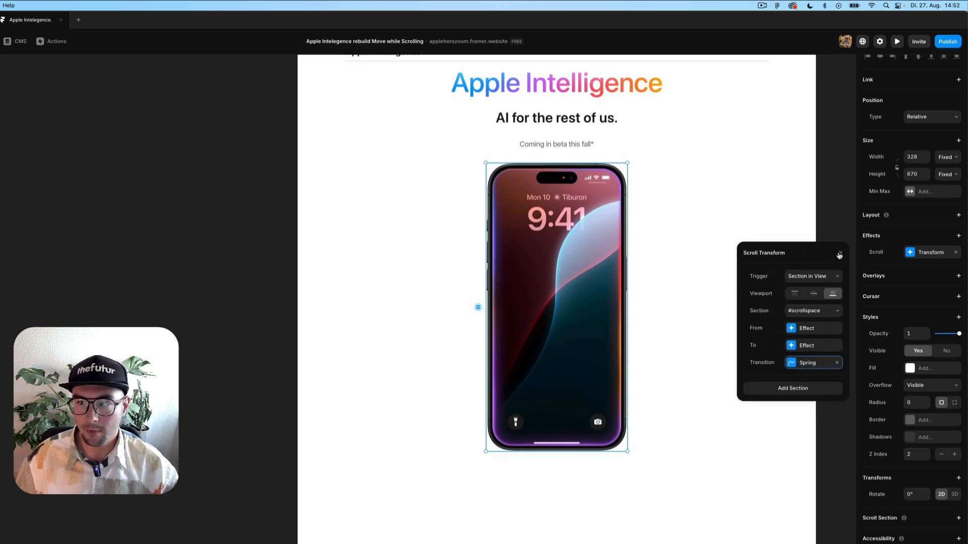
pyautogui.click(839, 254)
pyautogui.press('super+minus')
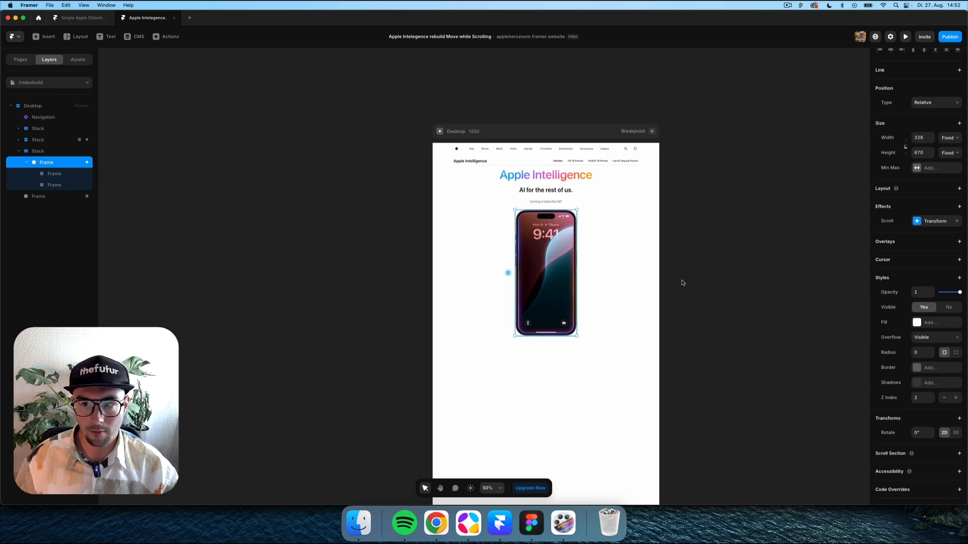
pyautogui.click(676, 283)
pyautogui.press('super+plus')
pyautogui.press('super+minus')
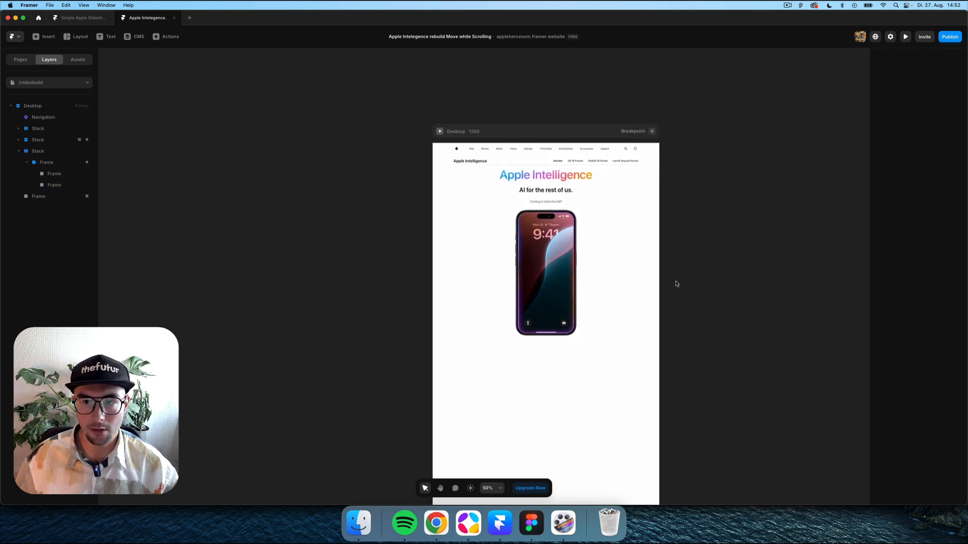
pyautogui.click(439, 132)
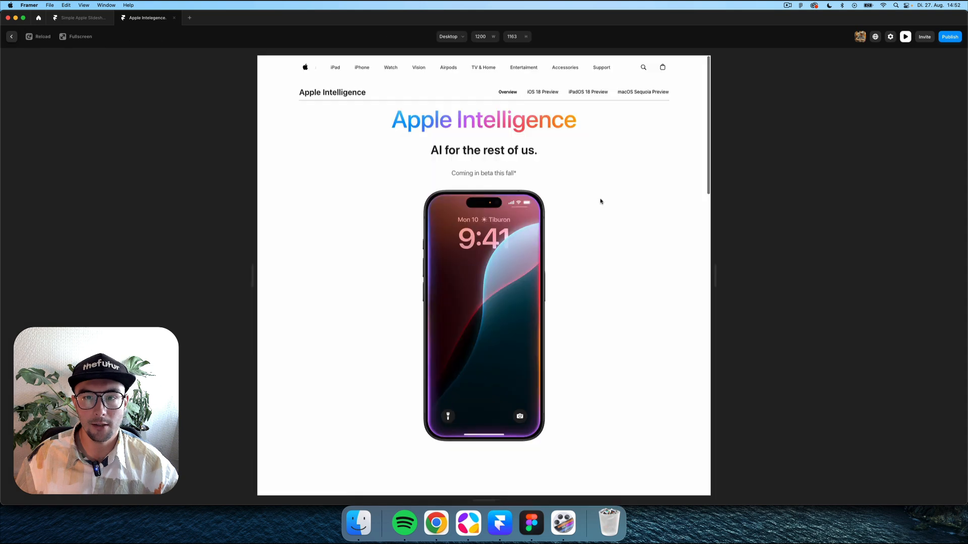
pyautogui.scroll(-10, 650, 215)
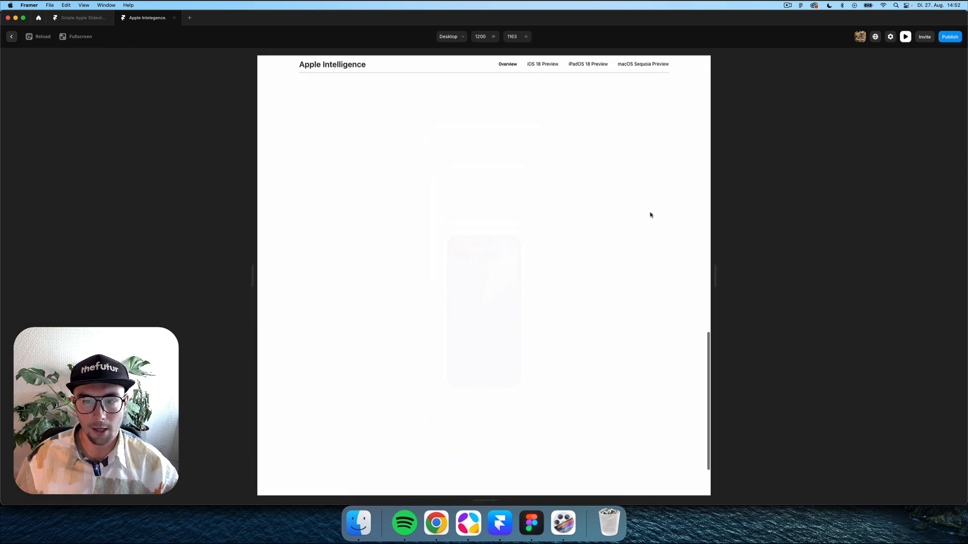
pyautogui.scroll(10, 651, 215)
pyautogui.scroll(-15, 650, 214)
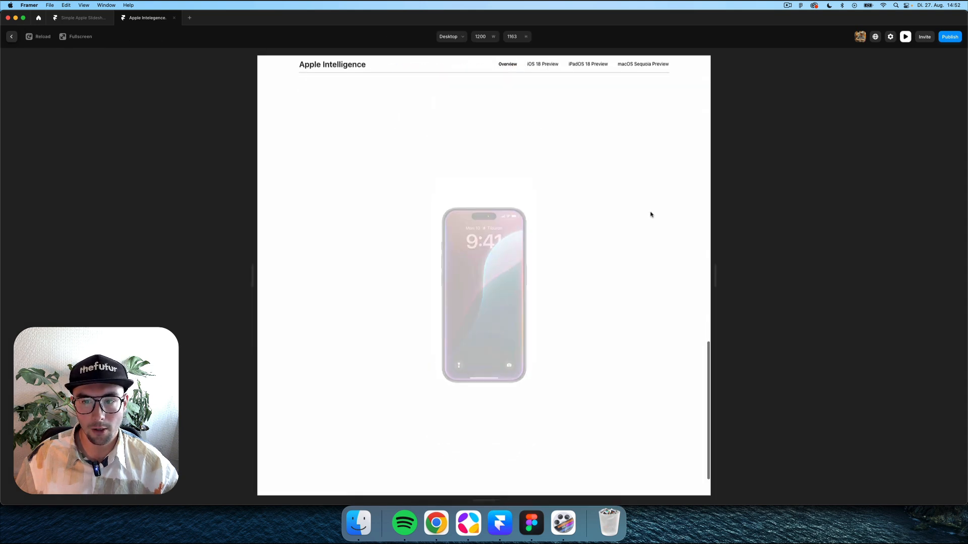
pyautogui.scroll(15, 651, 215)
pyautogui.scroll(-10, 651, 215)
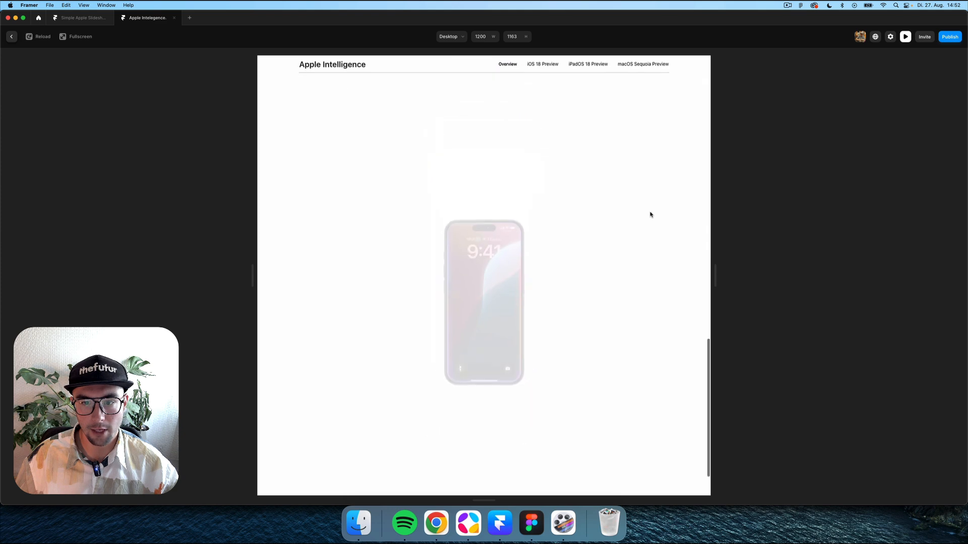
pyautogui.scroll(10, 650, 215)
pyautogui.scroll(-10, 590, 255)
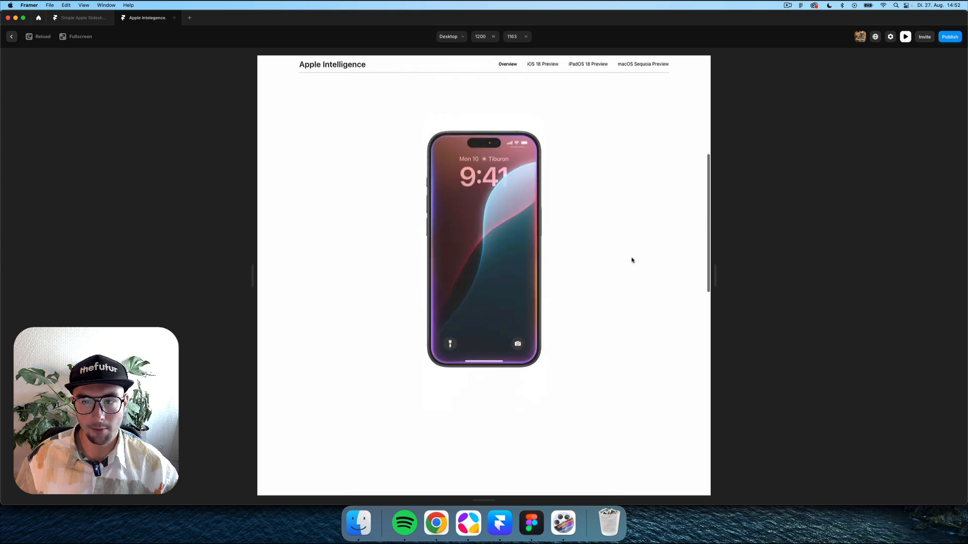
pyautogui.scroll(10, 632, 260)
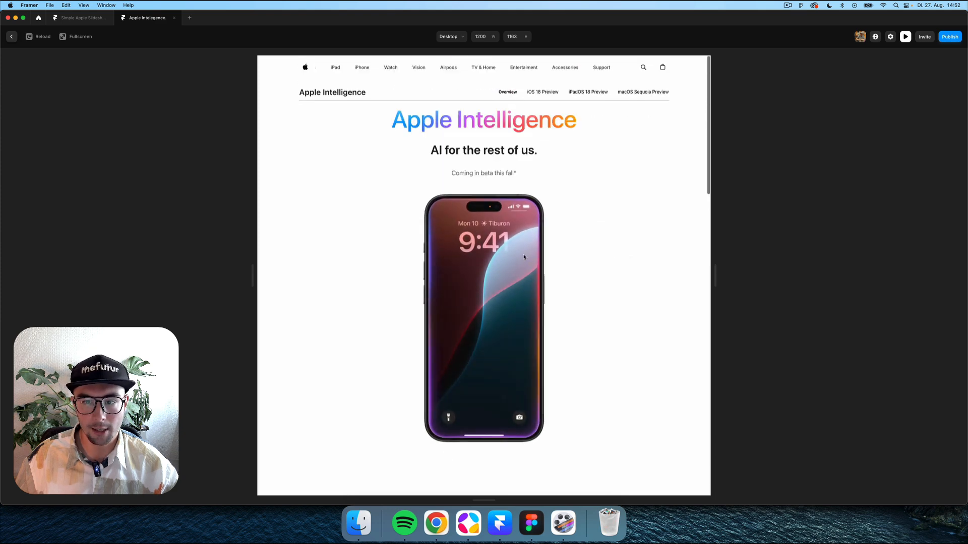
pyautogui.click(10, 37)
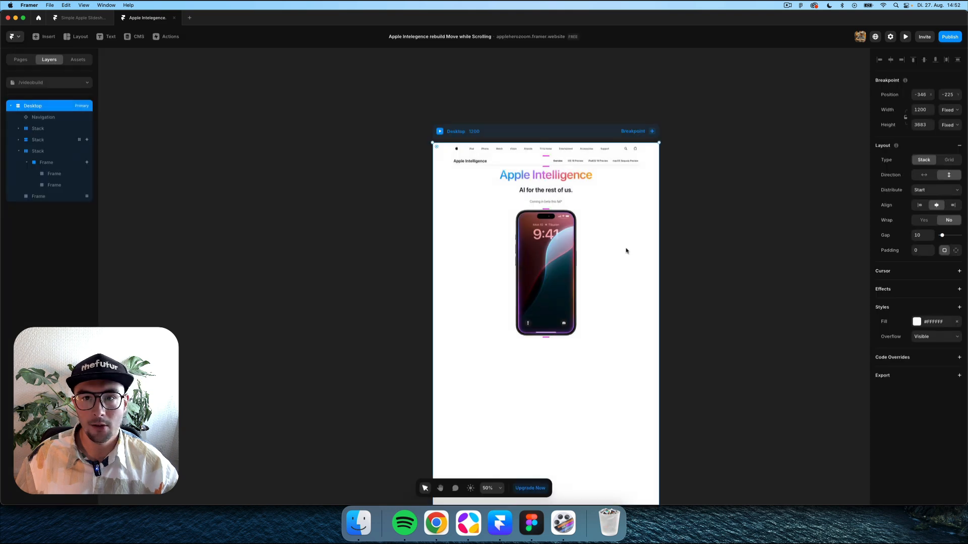
pyautogui.press('super+minus')
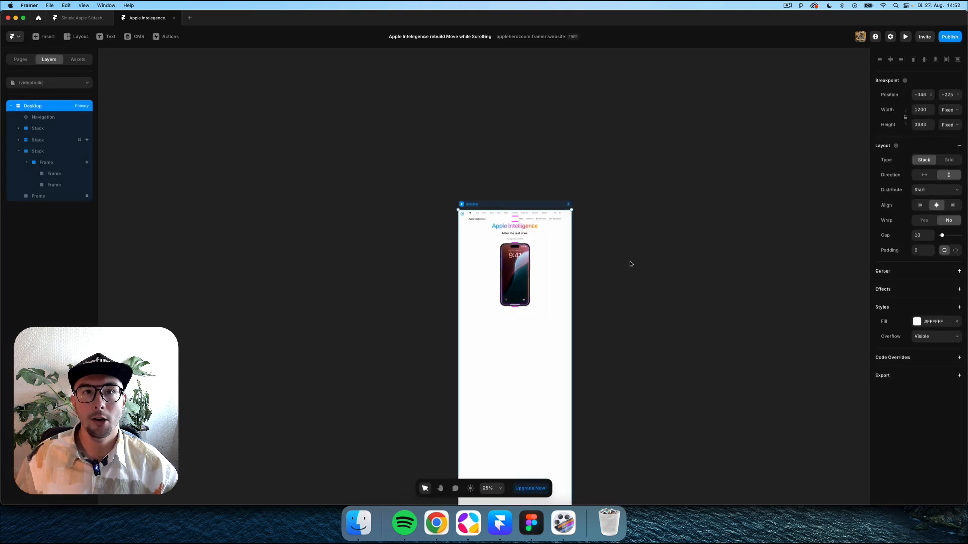
pyautogui.click(630, 266)
pyautogui.hscroll(1, 626, 265)
pyautogui.press('super+plus')
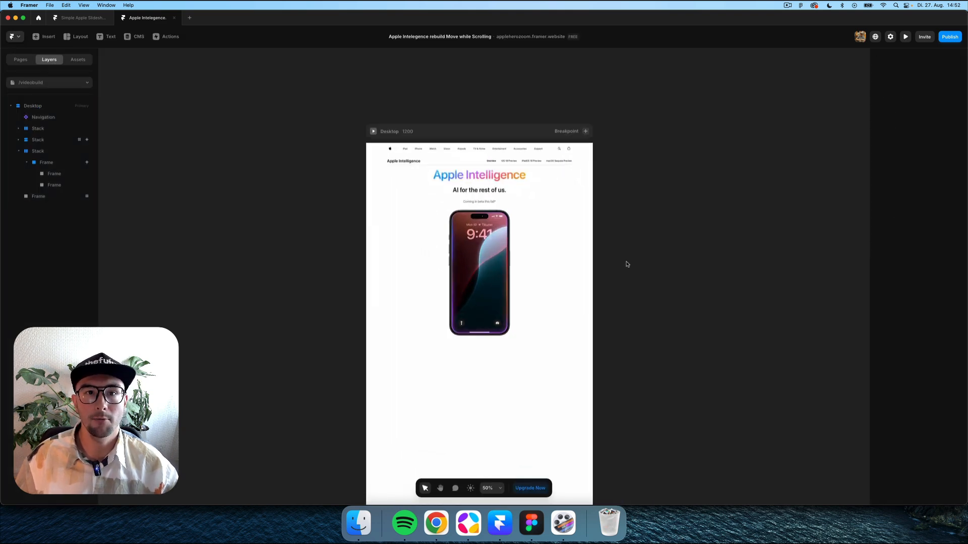